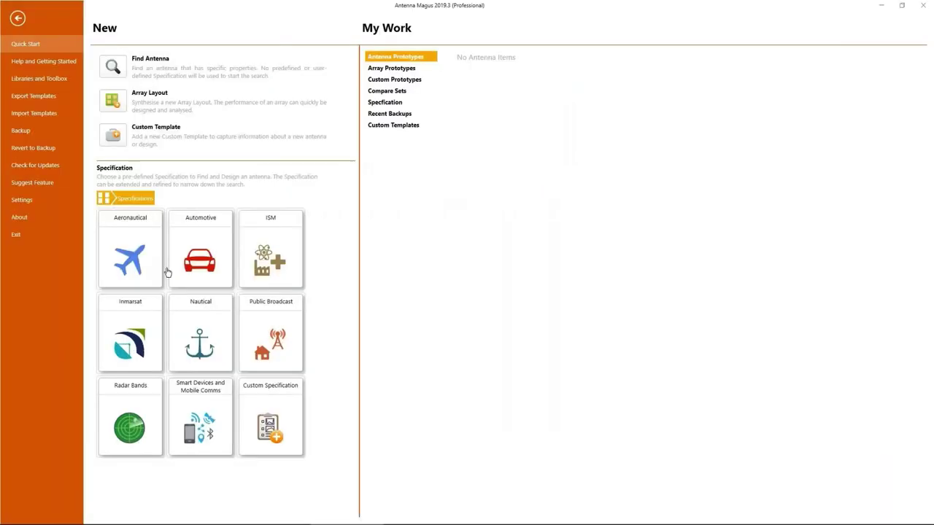
Step: Open the Aeronautical specification category on the Antenna Magus Quick Start page
{"action": "left_click", "coordinate": [126, 259]}
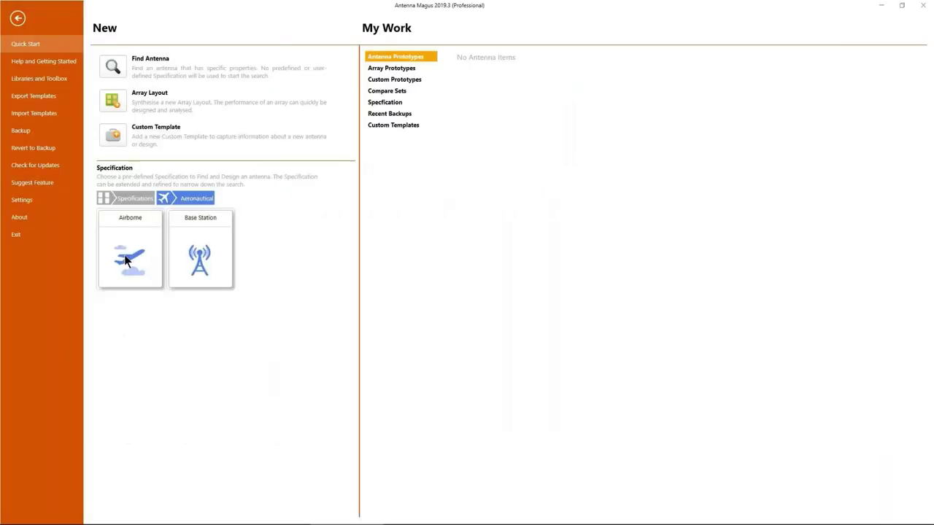
Step: Load the airborne VHF communications specification to list matching antenna templates
{"action": "left_click", "coordinate": [124, 256]}
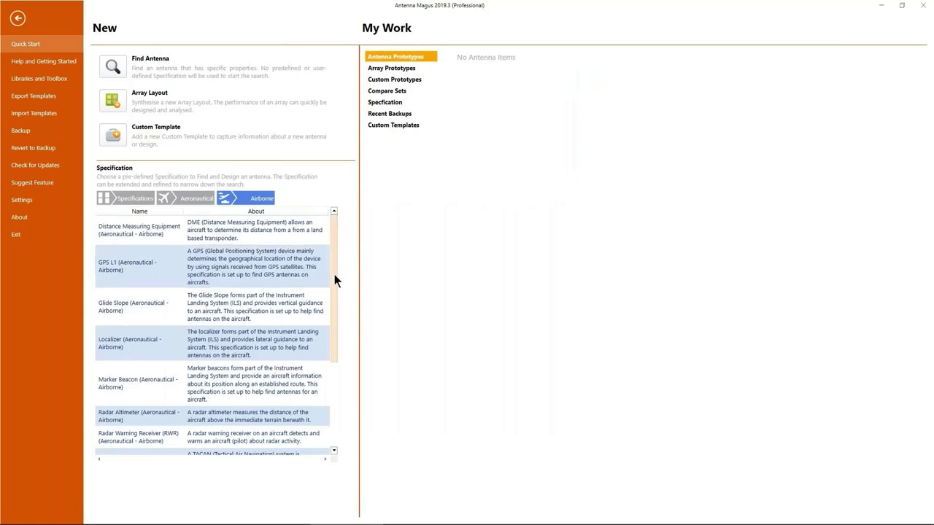
{"action": "left_click_drag", "start_coordinate": [335, 294], "coordinate": [337, 368]}
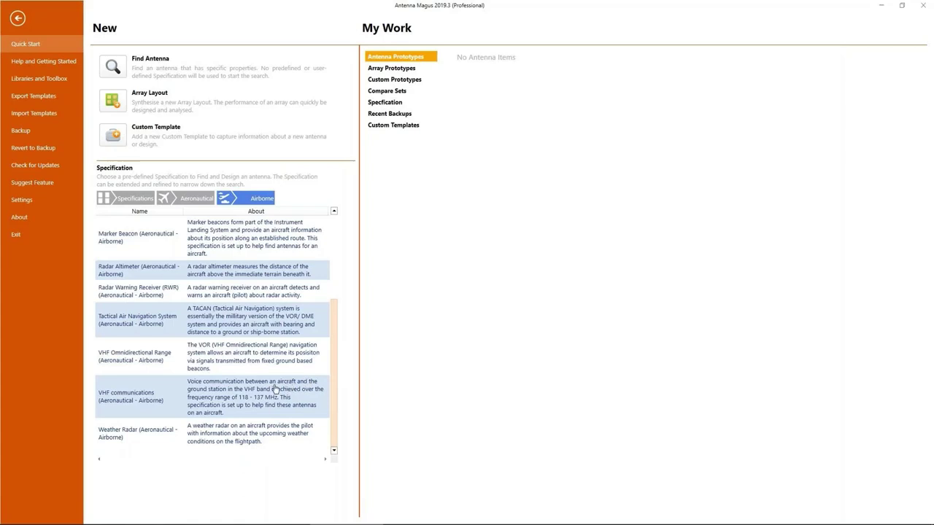
{"action": "double_click", "coordinate": [180, 401]}
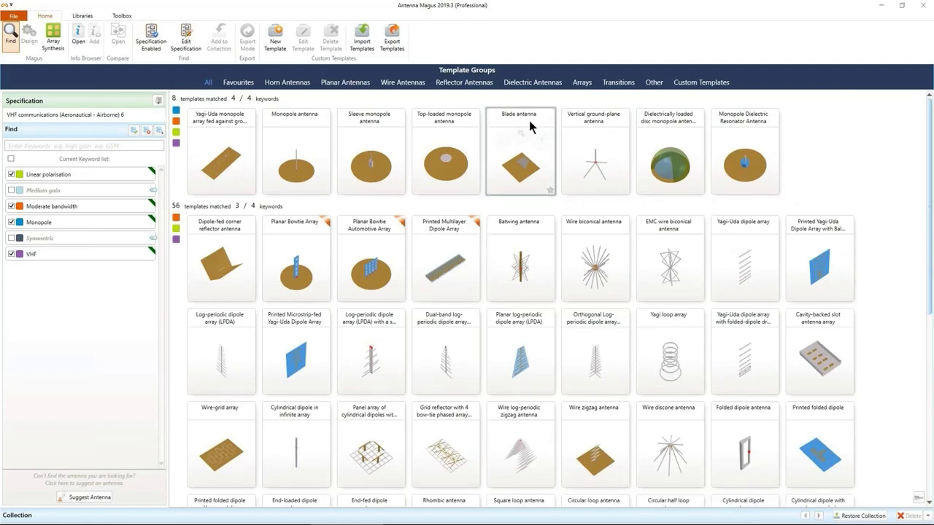
Step: Read the Blade antenna information page, then start a Blade antenna design
{"action": "double_click", "coordinate": [501, 142]}
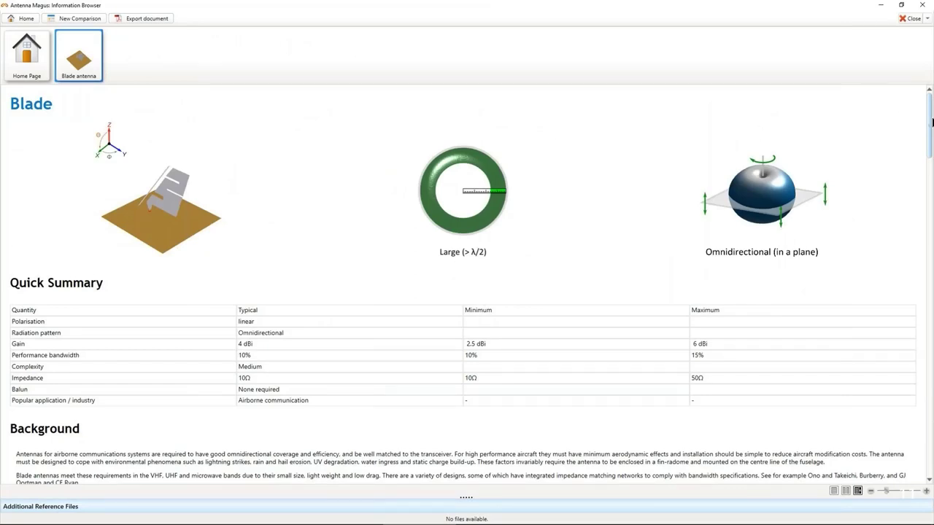
{"action": "left_click_drag", "start_coordinate": [930, 124], "coordinate": [925, 263]}
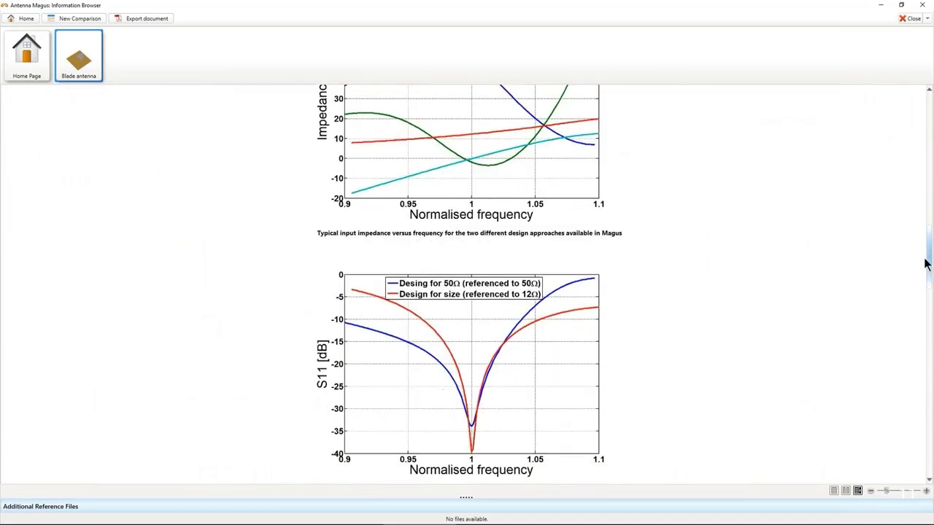
{"action": "left_click", "coordinate": [923, 7]}
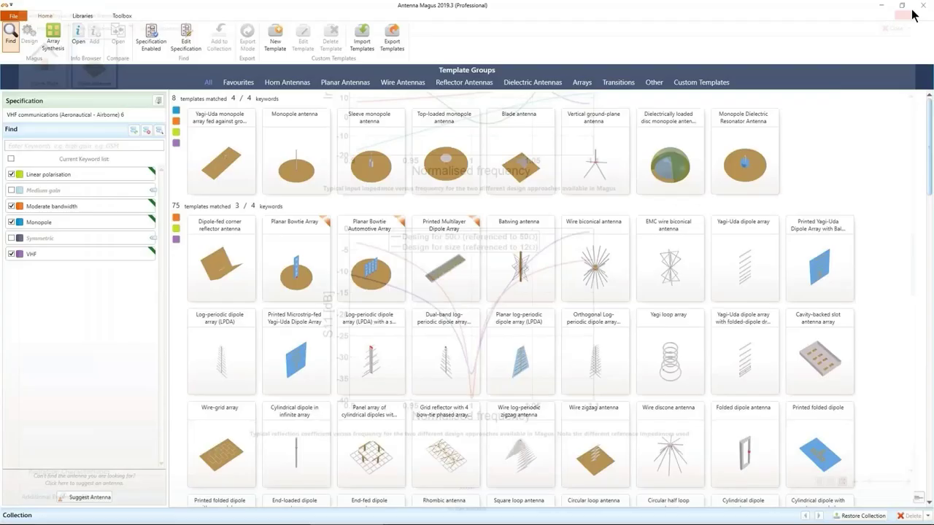
{"action": "left_click", "coordinate": [522, 139]}
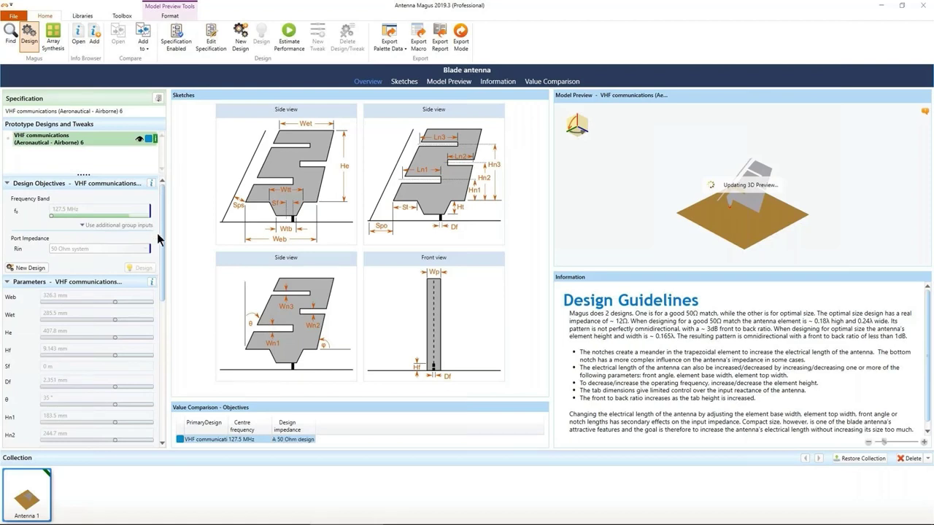
Step: Estimate the performance of the 127.5 MHz blade antenna design
{"action": "scroll", "coordinate": [157, 241], "scroll_direction": "down", "scroll_amount": 2}
{"action": "scroll", "coordinate": [165, 266], "scroll_direction": "up", "scroll_amount": 2}
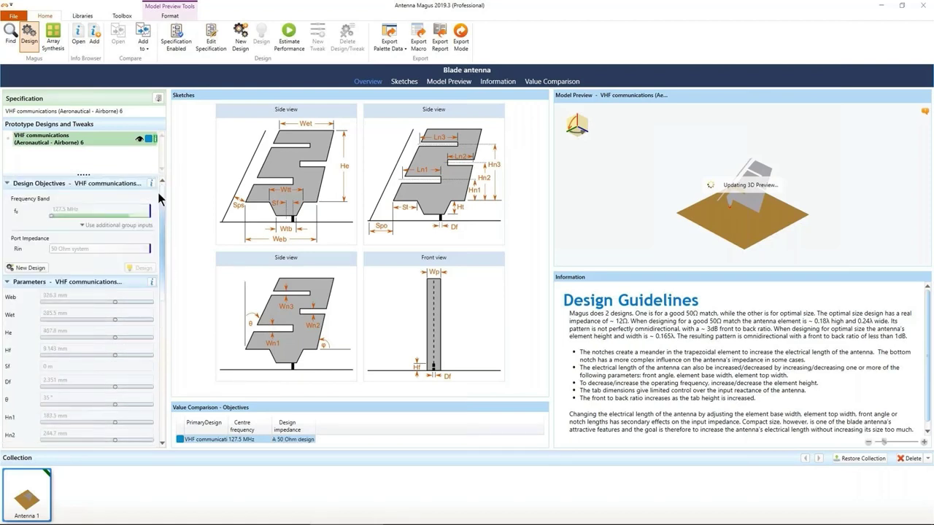
{"action": "left_click", "coordinate": [290, 46]}
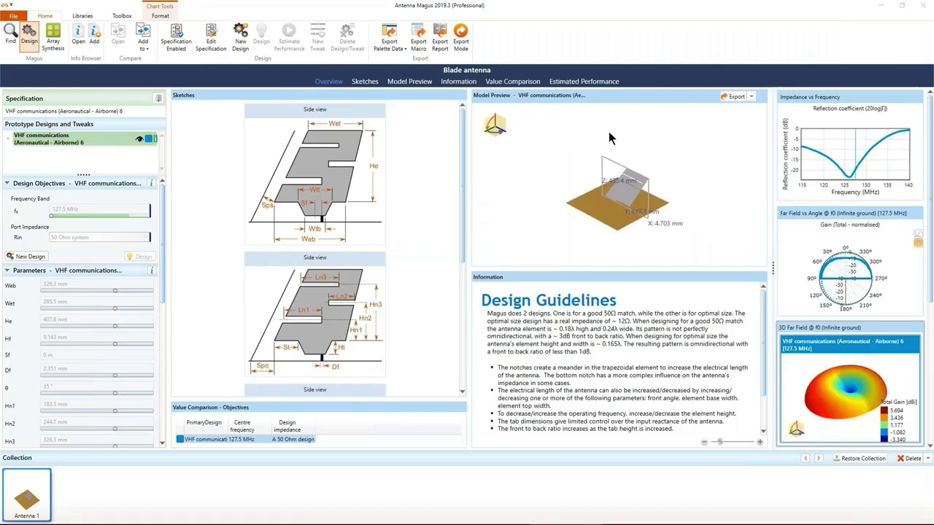
Step: Enlarge the reflection coefficient plot, then enlarge and rotate the 3D far-field gain pattern
{"action": "left_click", "coordinate": [908, 131]}
{"action": "scroll", "coordinate": [925, 277], "scroll_direction": "down", "scroll_amount": 3}
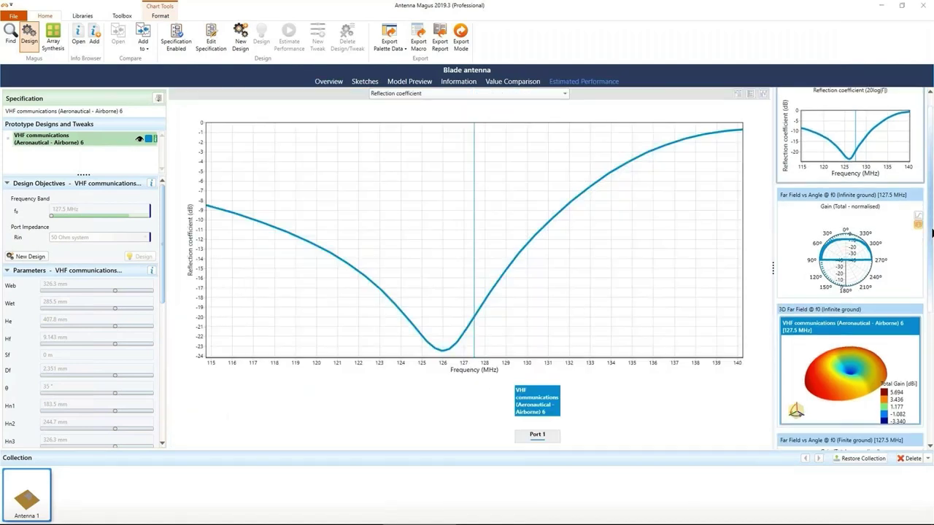
{"action": "left_click_drag", "start_coordinate": [926, 277], "coordinate": [930, 369]}
{"action": "left_click", "coordinate": [846, 387]}
{"action": "left_click_drag", "start_coordinate": [493, 299], "coordinate": [569, 307]}
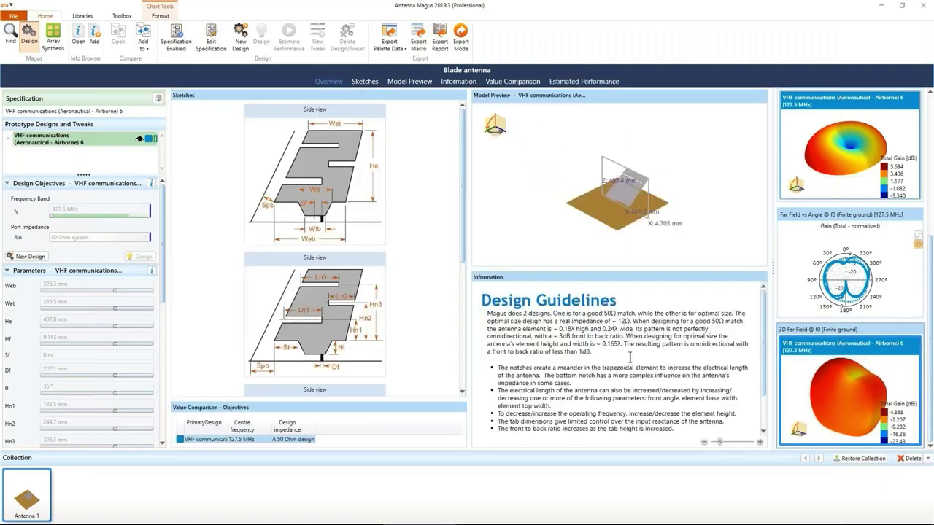
Step: Export the blade antenna model as the CST project 'vhf' and open it
{"action": "left_click", "coordinate": [459, 37]}
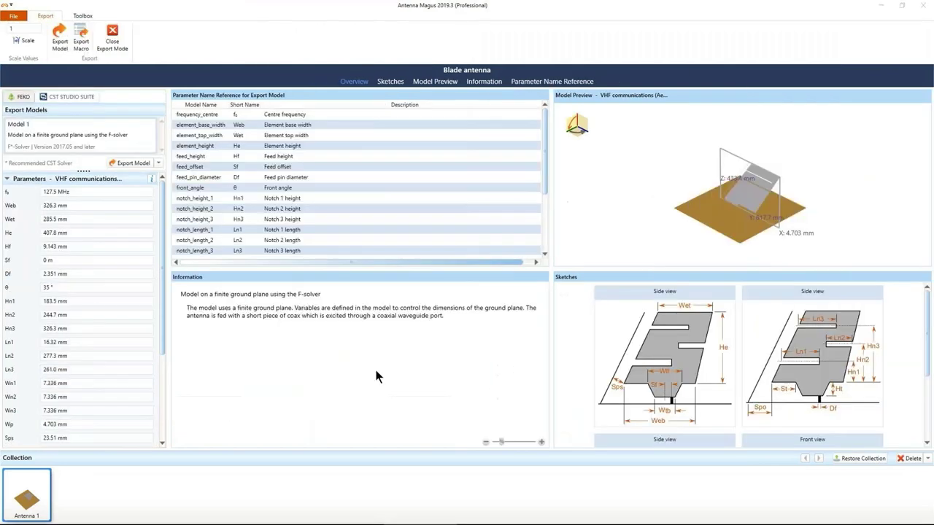
{"action": "left_click", "coordinate": [158, 163]}
{"action": "left_click", "coordinate": [155, 188]}
{"action": "type", "text": "vhf"}
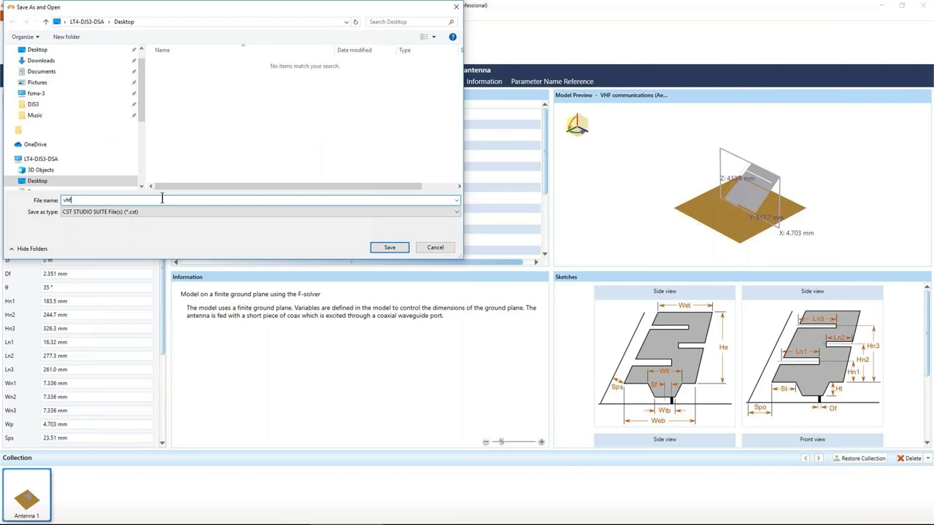
{"action": "left_click", "coordinate": [379, 247]}
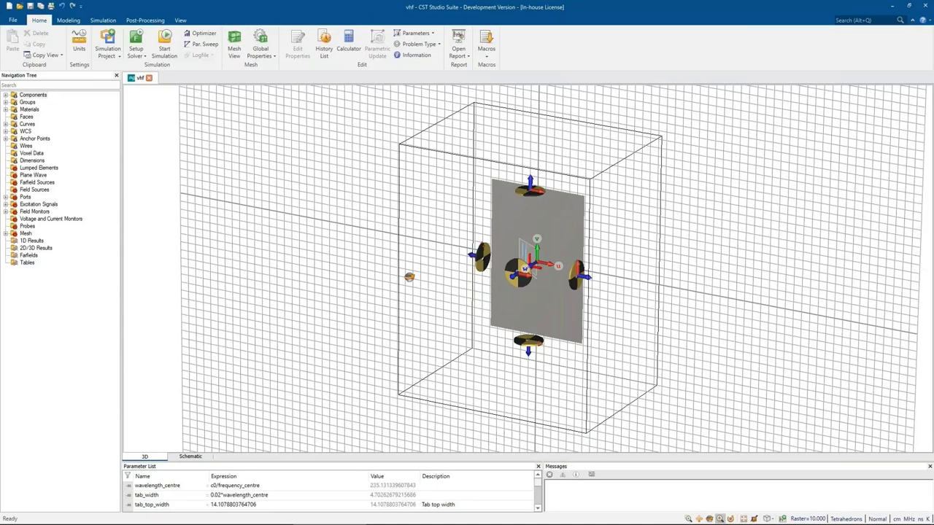
Step: Orbit the vhf blade antenna model to view it from above
{"action": "left_click_drag", "start_coordinate": [409, 276], "coordinate": [344, 89]}
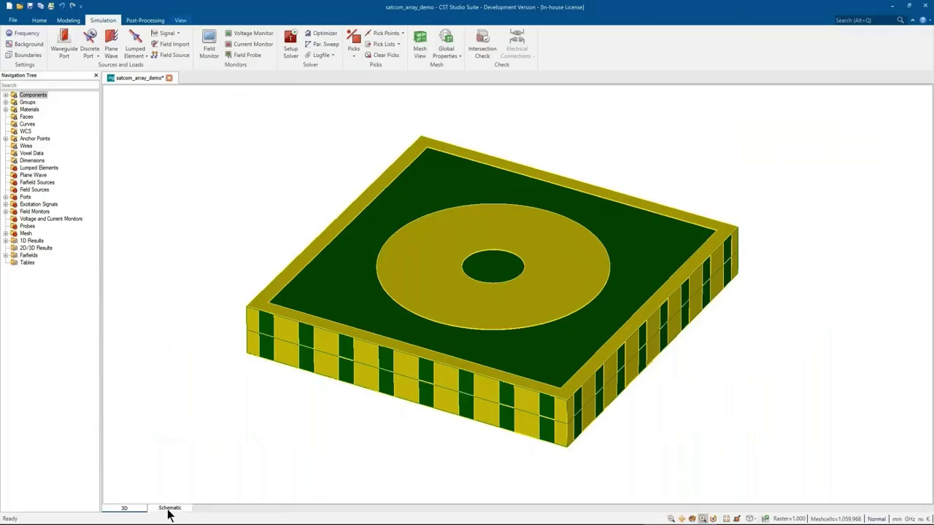
Step: Add an Array task with Circle shape and 10 elements in X
{"action": "left_click", "coordinate": [170, 508]}
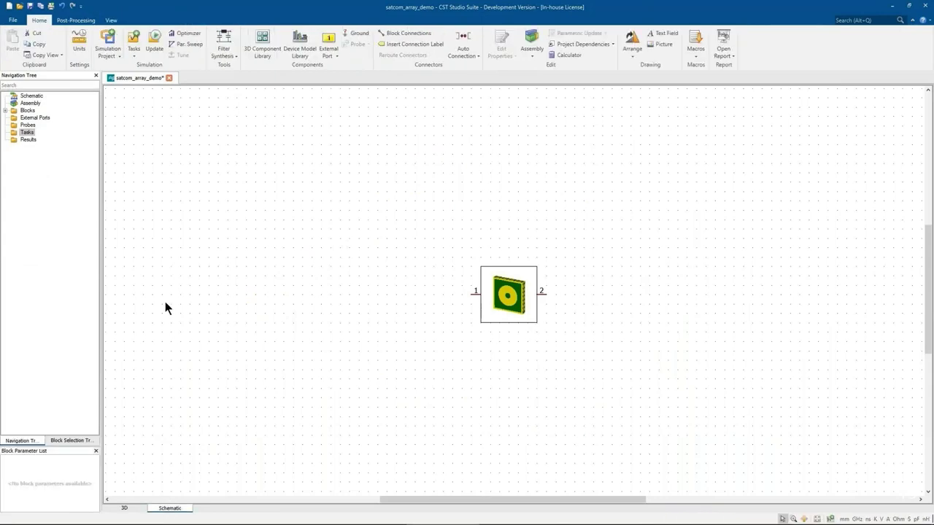
{"action": "left_click", "coordinate": [121, 54]}
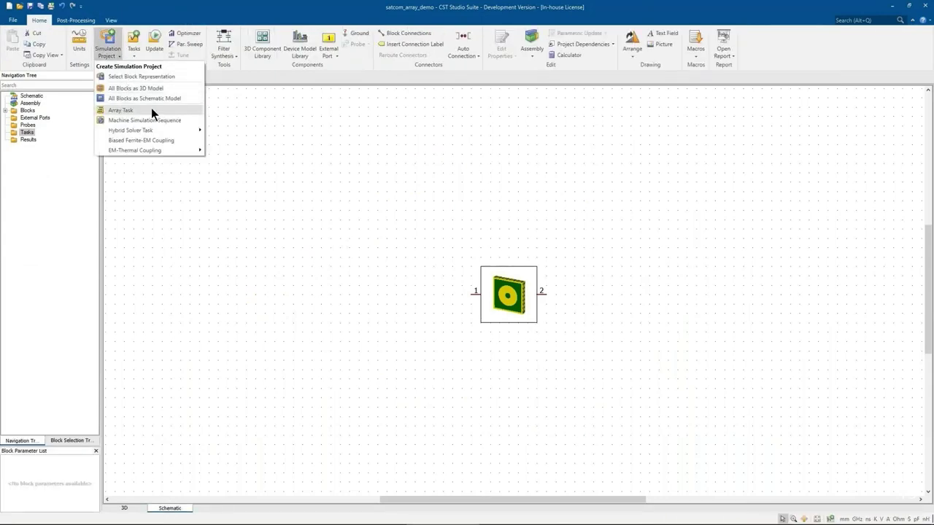
{"action": "left_click", "coordinate": [150, 110]}
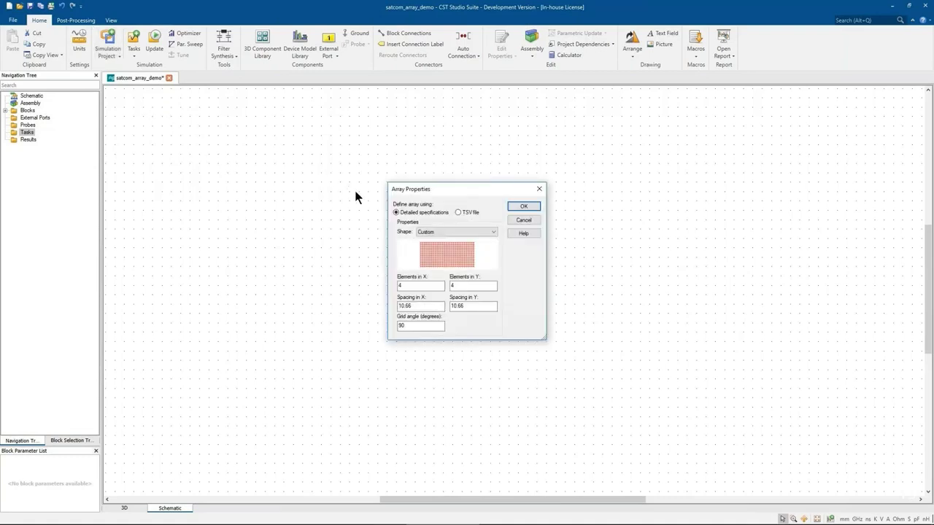
{"action": "left_click", "coordinate": [460, 231]}
{"action": "left_click", "coordinate": [449, 264]}
{"action": "left_click_drag", "start_coordinate": [439, 285], "coordinate": [391, 286]}
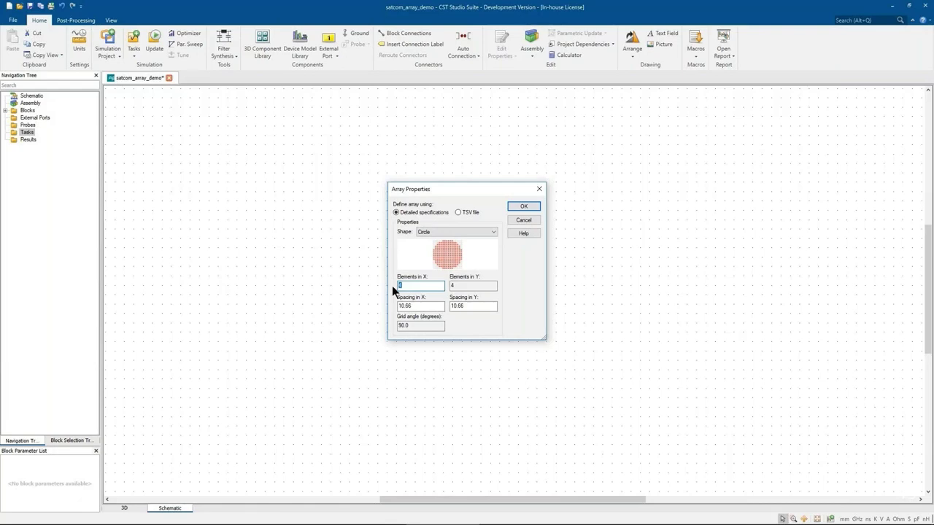
{"action": "type", "text": "10"}
{"action": "left_click", "coordinate": [521, 208]}
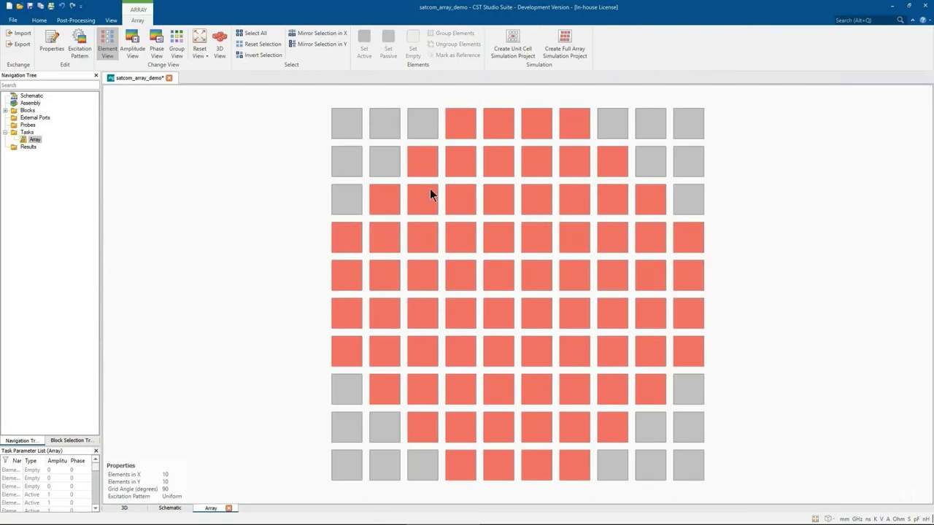
Step: Apply a Taylor excitation with -30 dB sidelobe level, then begin a unit-cell project
{"action": "left_click", "coordinate": [129, 43]}
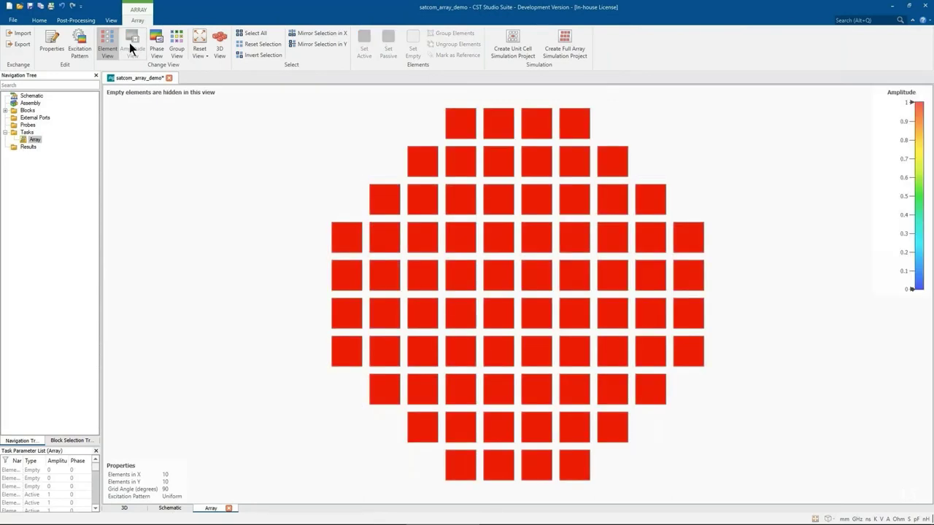
{"action": "left_click", "coordinate": [82, 42]}
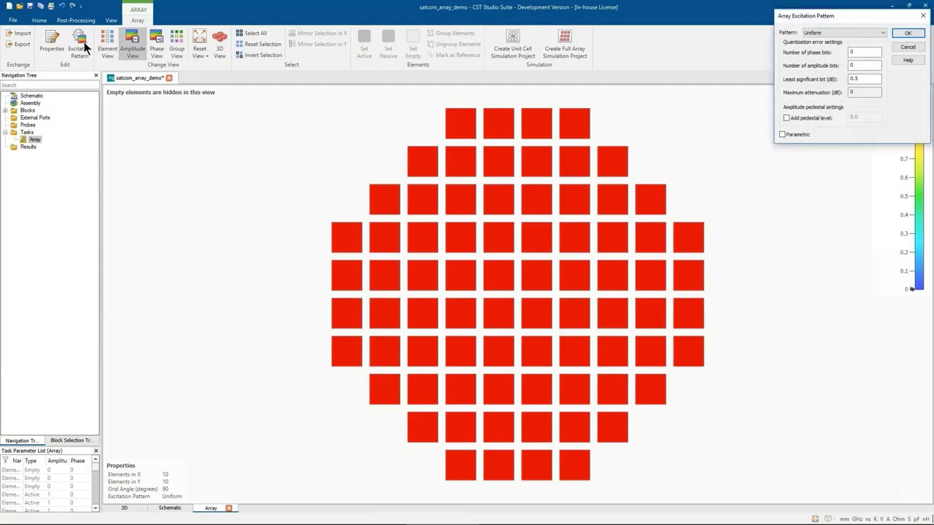
{"action": "left_click", "coordinate": [851, 32]}
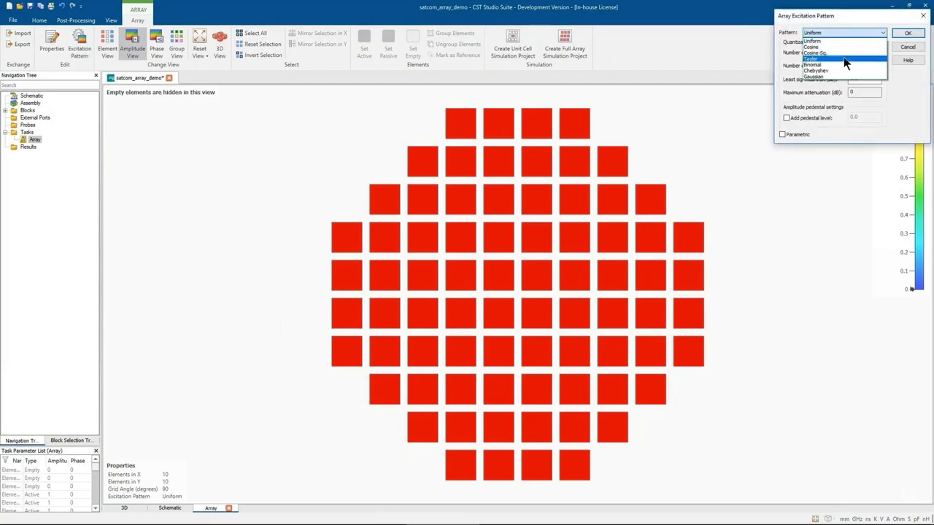
{"action": "left_click", "coordinate": [843, 57]}
{"action": "left_click", "coordinate": [862, 53]}
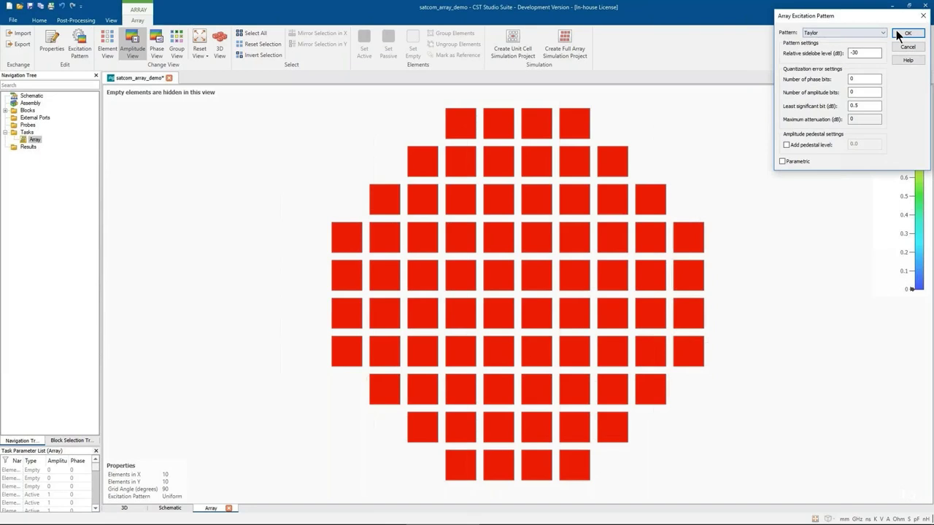
{"action": "left_click", "coordinate": [903, 33]}
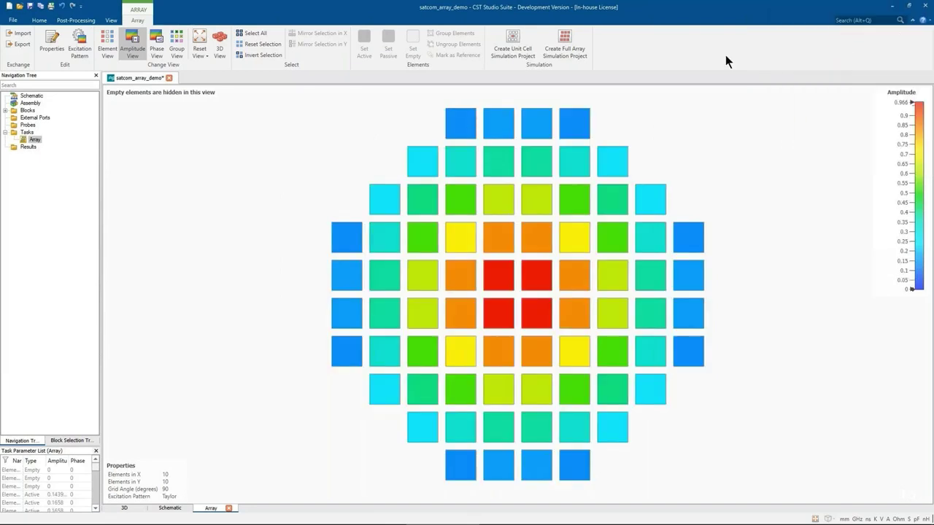
{"action": "left_click", "coordinate": [105, 41]}
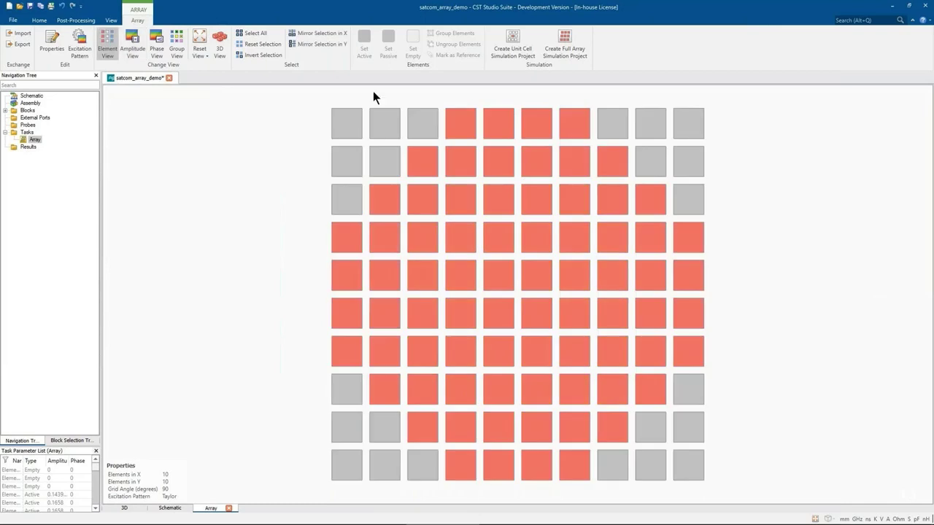
{"action": "left_click", "coordinate": [523, 44]}
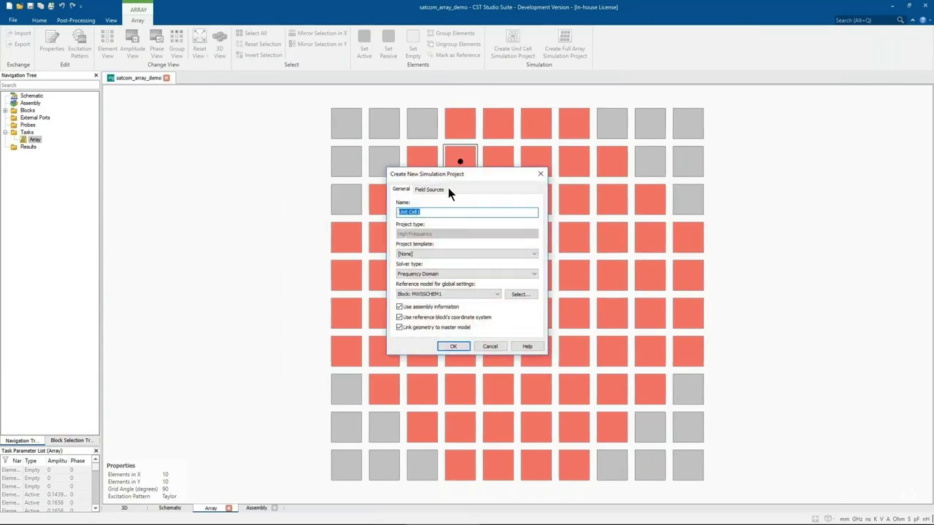
Step: Confirm creating the Unit Cell1 project and view its model in 3D
{"action": "left_click", "coordinate": [448, 346]}
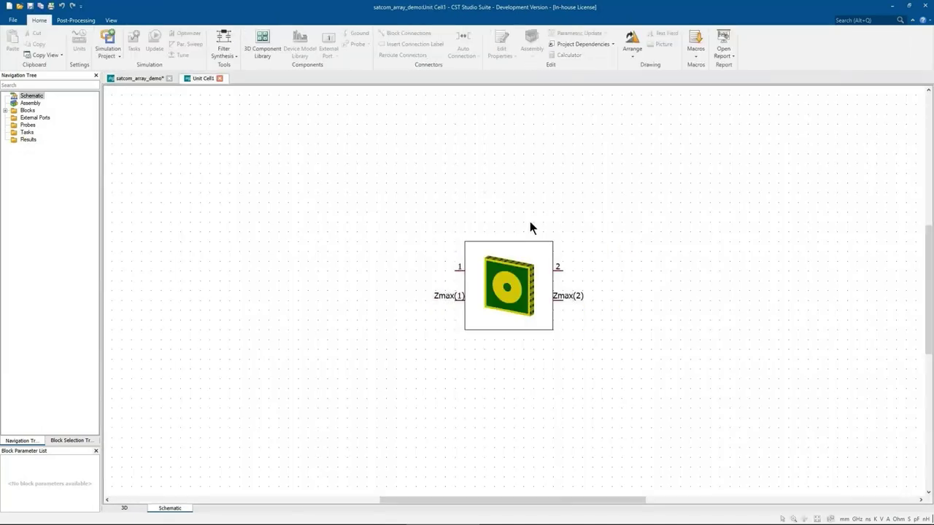
{"action": "left_click", "coordinate": [129, 508]}
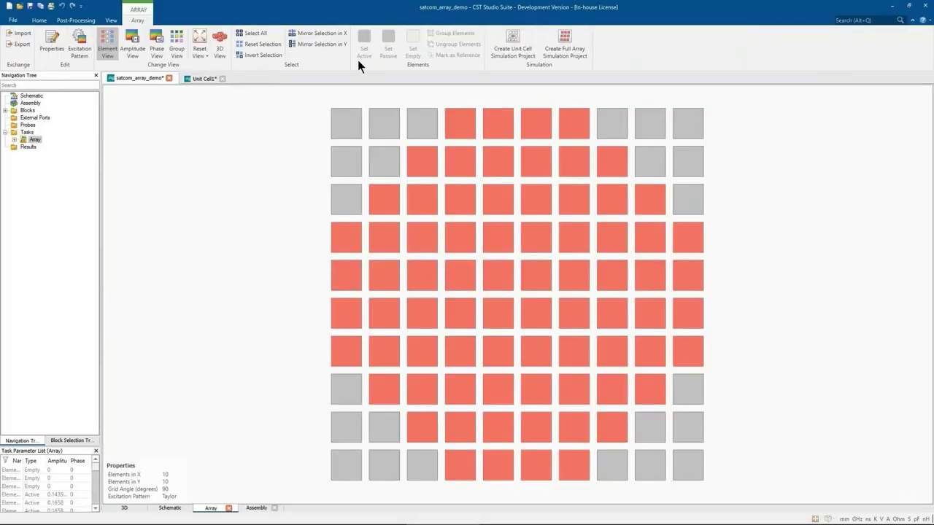
Step: Create the Full Array1 simulation project with the default Transient solver
{"action": "left_click", "coordinate": [573, 36]}
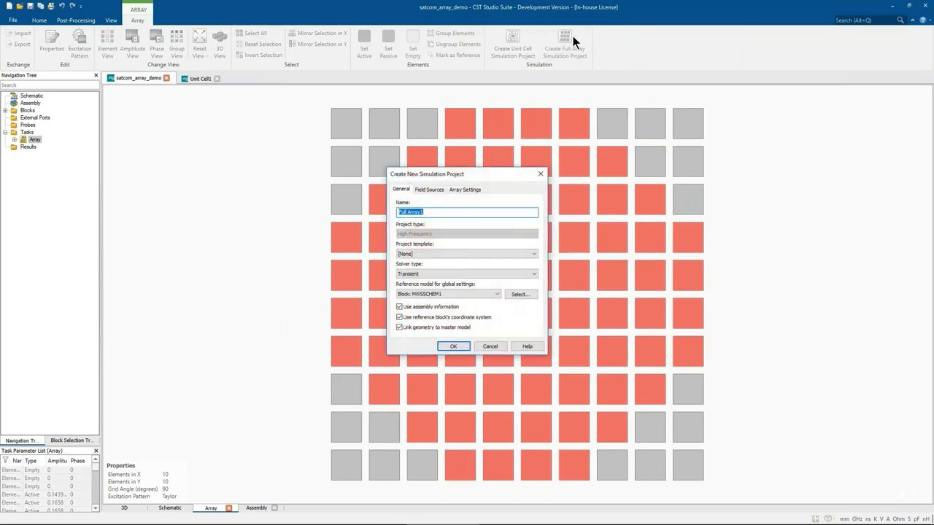
{"action": "left_click", "coordinate": [451, 346]}
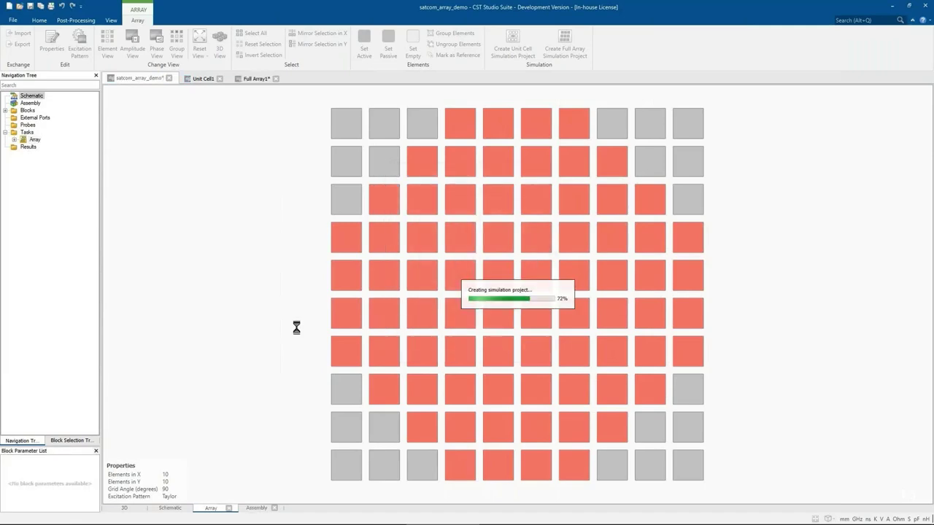